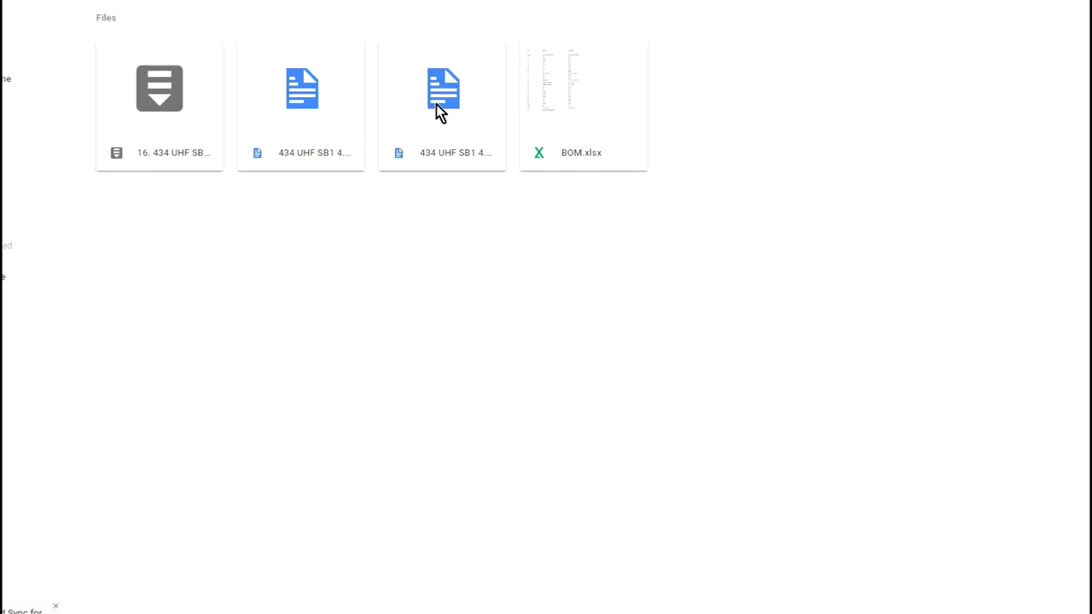
Step: Download the 16. 434 UHF SB board zip file from the Google Drive project folder
{"action": "left_click", "coordinate": [436, 104]}
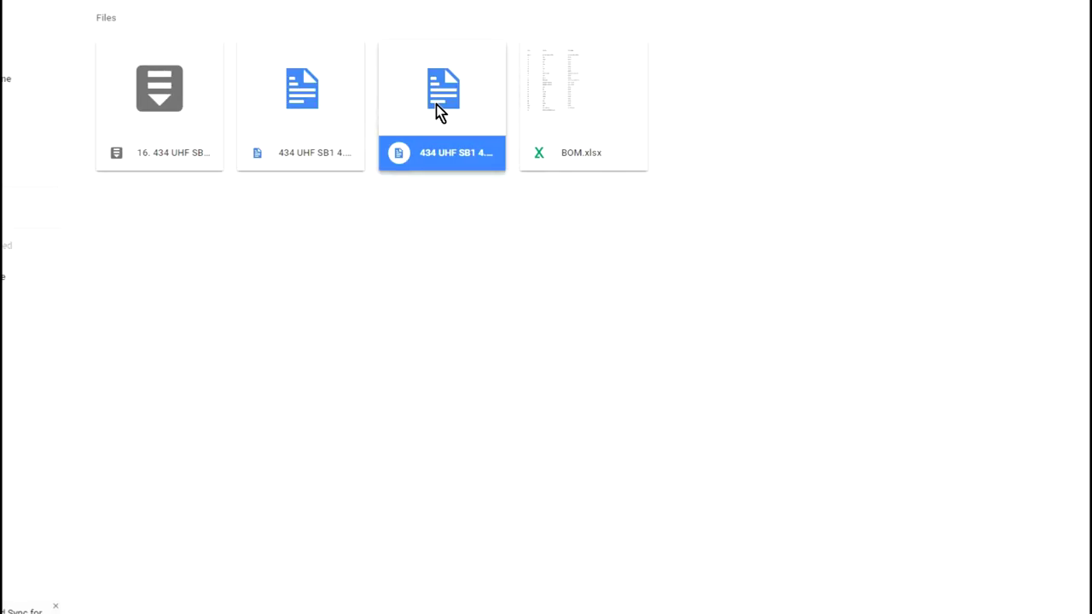
{"action": "left_click", "coordinate": [327, 104]}
{"action": "left_click", "coordinate": [157, 103]}
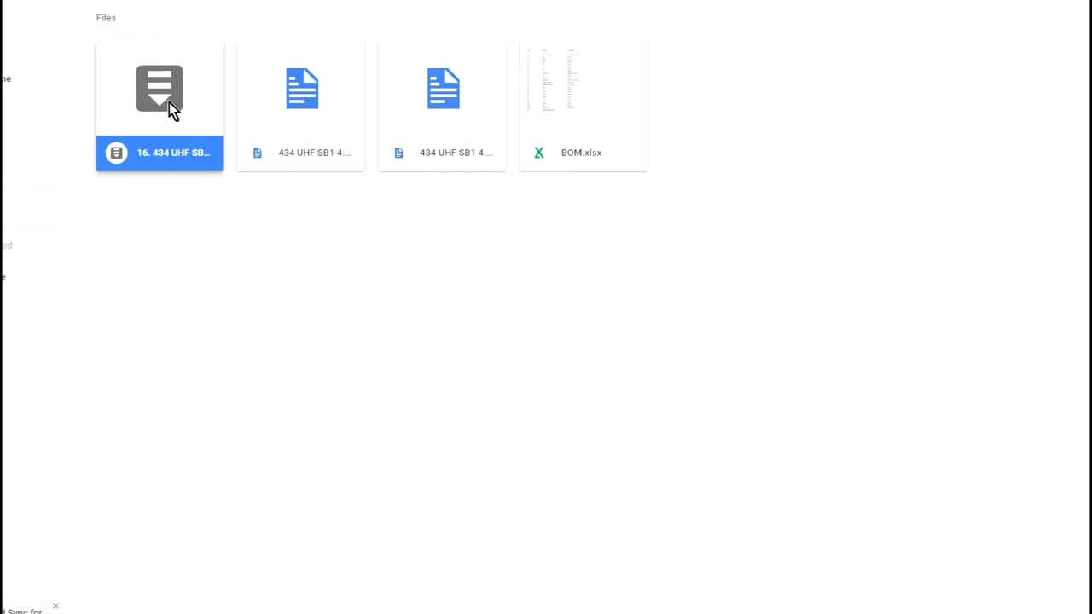
{"action": "left_click", "coordinate": [554, 99]}
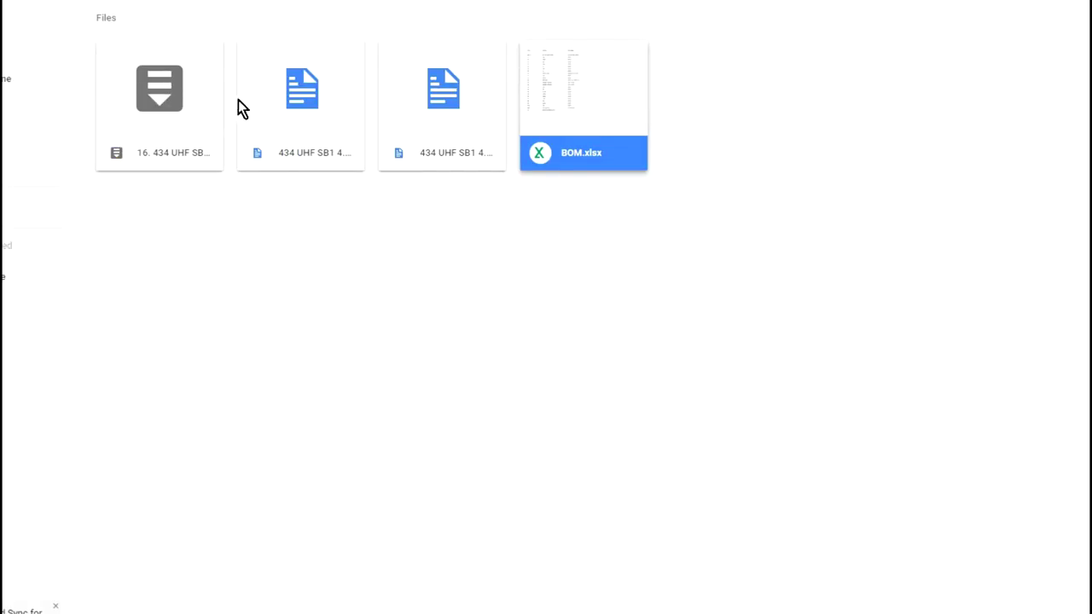
{"action": "left_click", "coordinate": [156, 107]}
{"action": "right_click", "coordinate": [156, 108]}
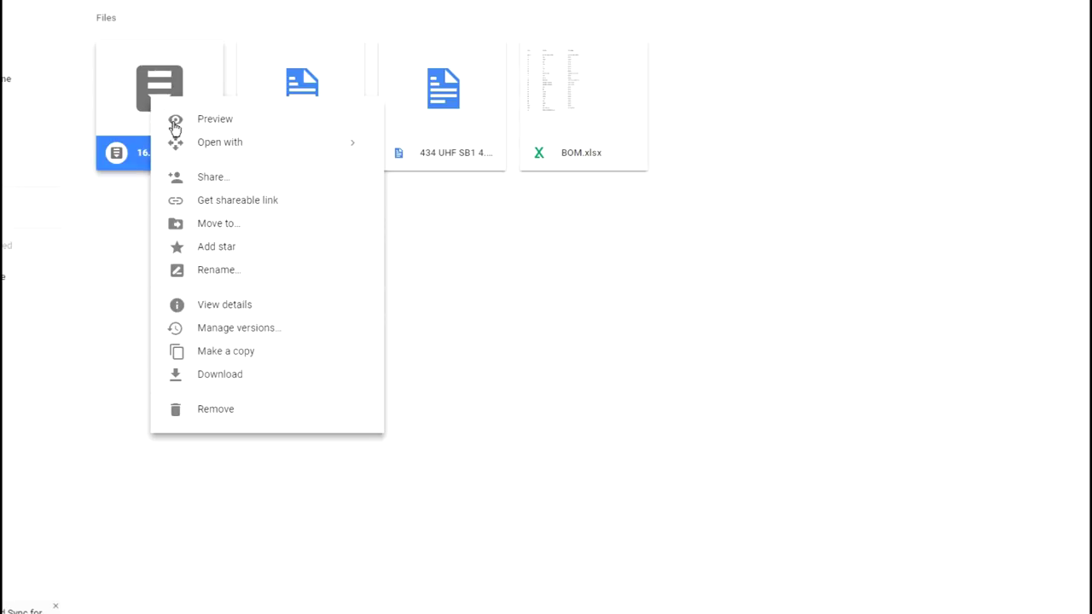
{"action": "left_click", "coordinate": [258, 378]}
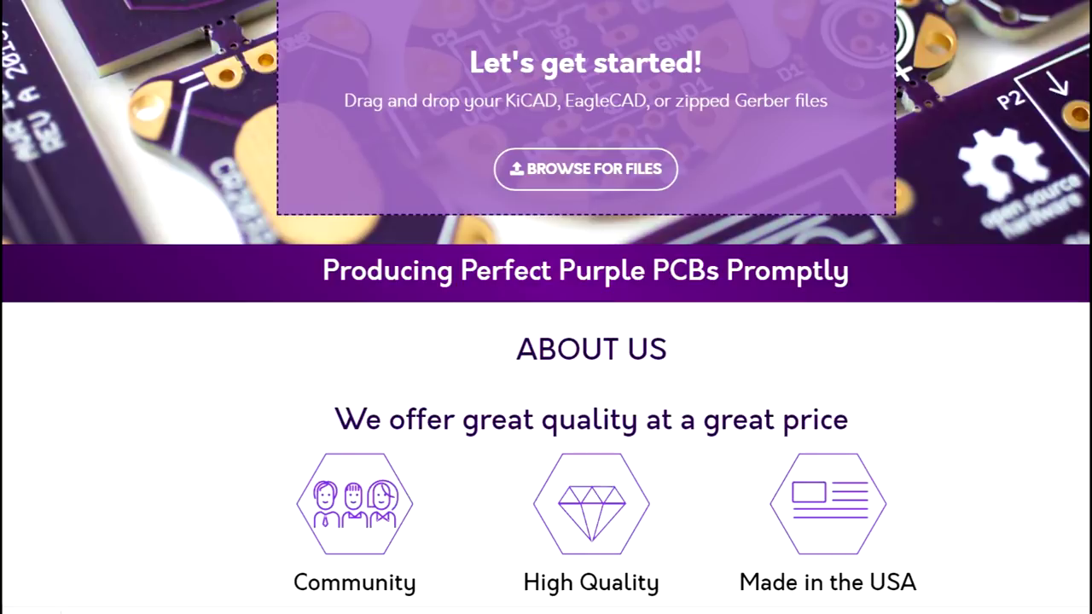
Step: Upload the 16. 434 UHF SB board zip to OSH Park and submit a contact e-mail
{"action": "mouse_move", "coordinate": [745, 0]}
{"action": "left_mouse_down"}
{"action": "mouse_move", "coordinate": [743, 12]}
{"action": "mouse_move", "coordinate": [520, 95]}
{"action": "left_mouse_up"}
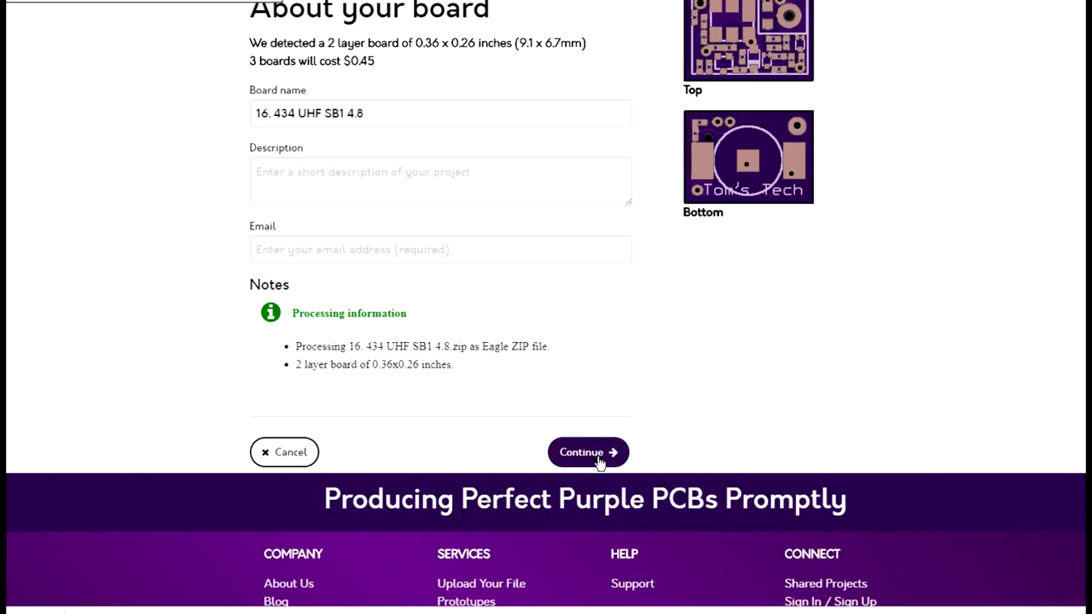
{"action": "left_click", "coordinate": [484, 249]}
{"action": "type", "text": "abc@"}
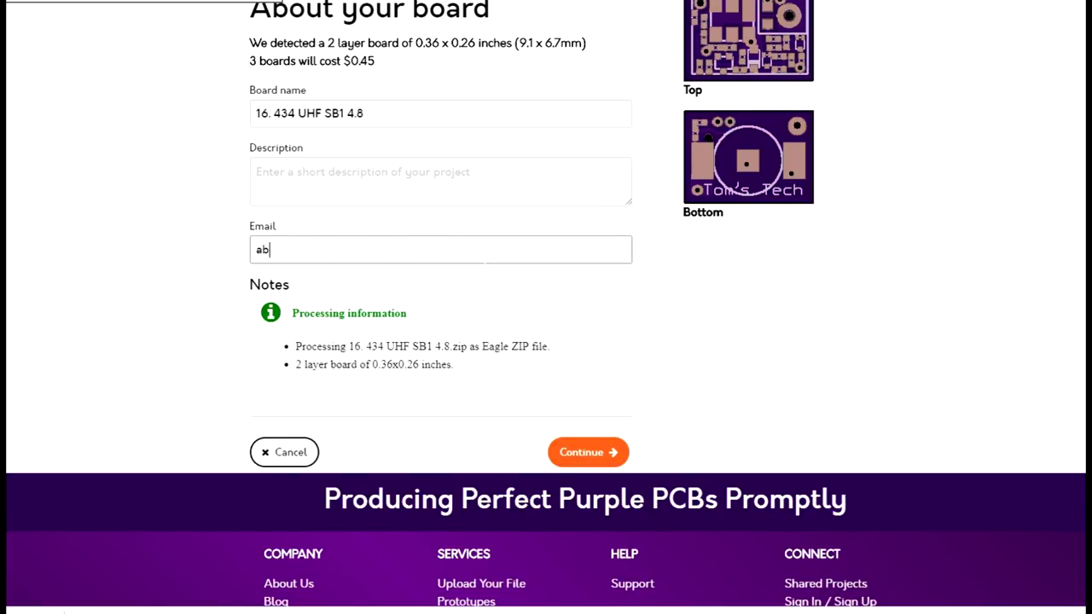
{"action": "type", "text": "test"}
{"action": "type", "text": ".com"}
{"action": "left_click", "coordinate": [581, 449]}
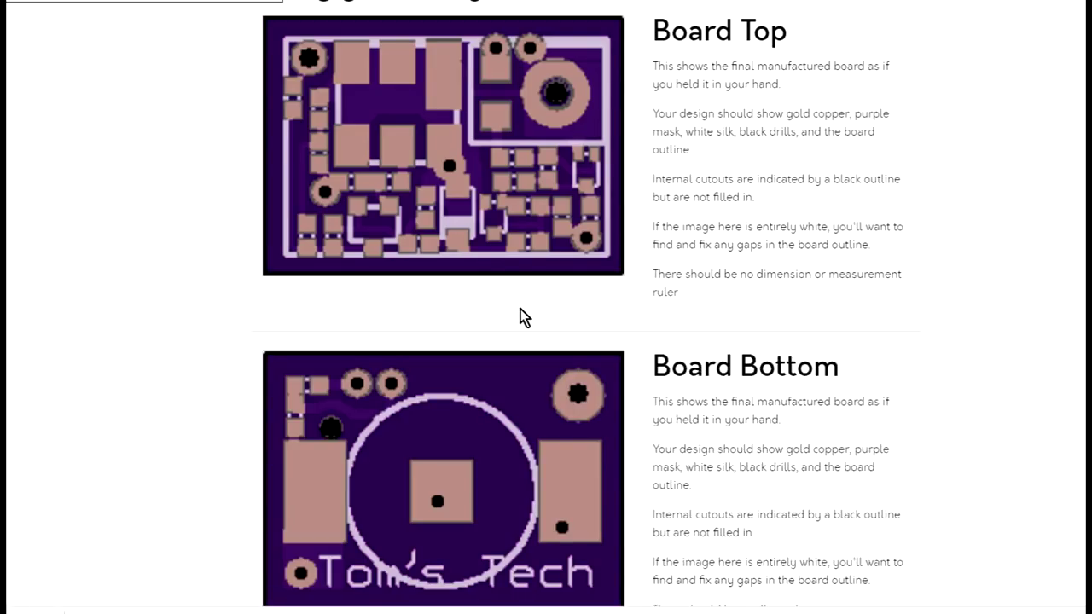
Step: Review the layer previews and order the board, putting 3 PCBs for $0.45 in the cart
{"action": "scroll", "coordinate": [523, 310], "scroll_direction": "down", "scroll_amount": 8}
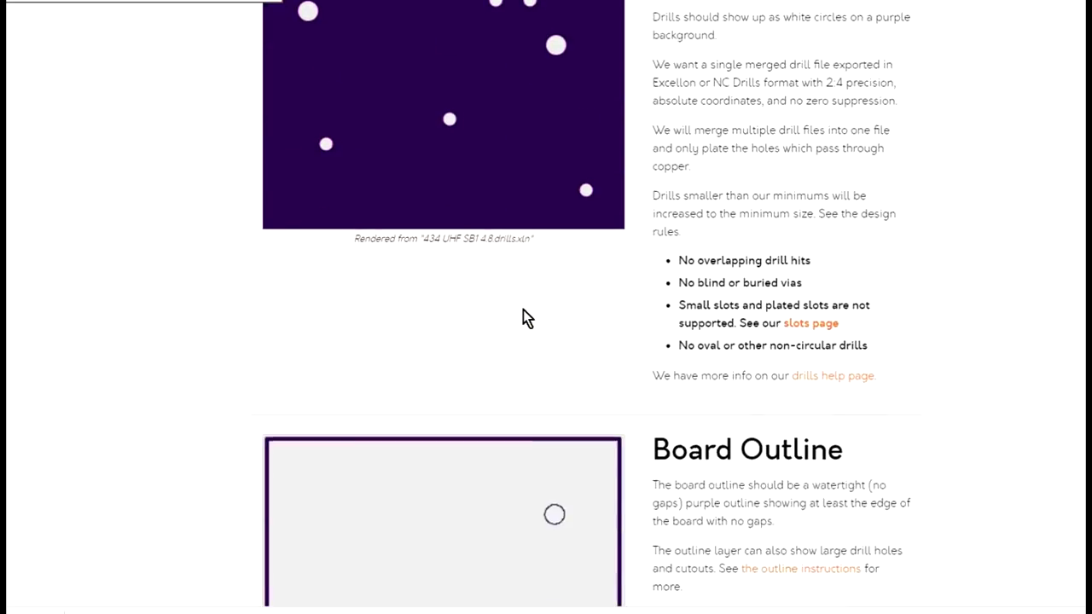
{"action": "scroll", "coordinate": [523, 310], "scroll_direction": "down", "scroll_amount": 15}
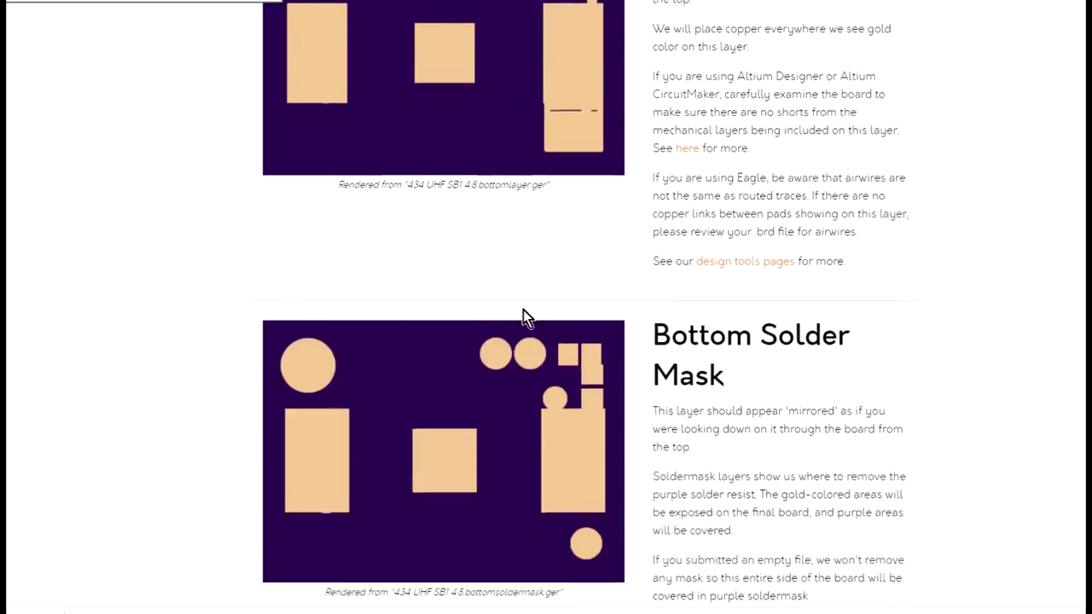
{"action": "scroll", "coordinate": [523, 314], "scroll_direction": "down", "scroll_amount": 10}
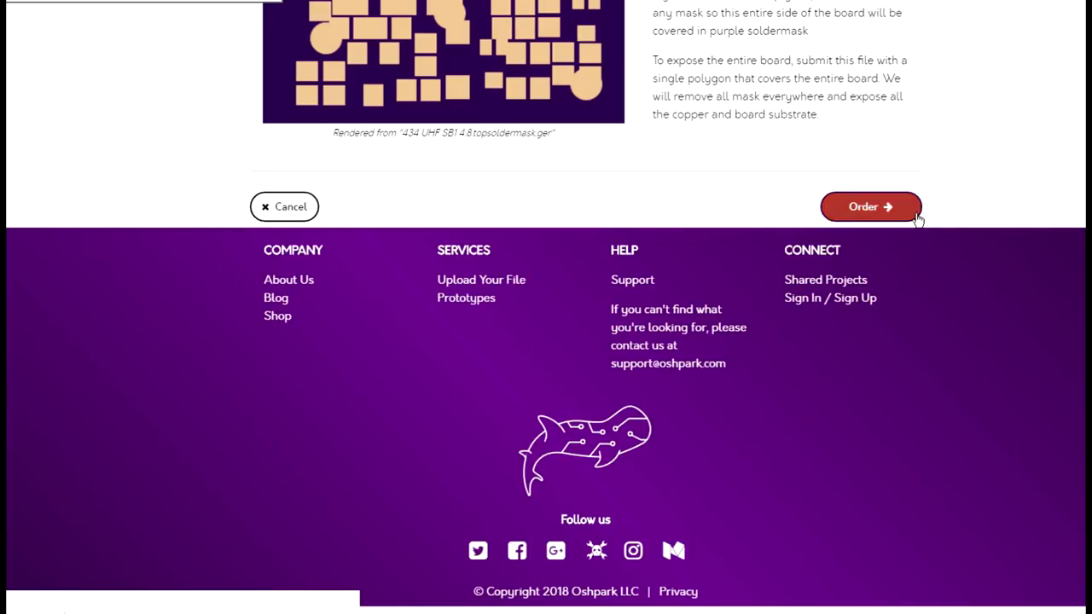
{"action": "left_click", "coordinate": [915, 215]}
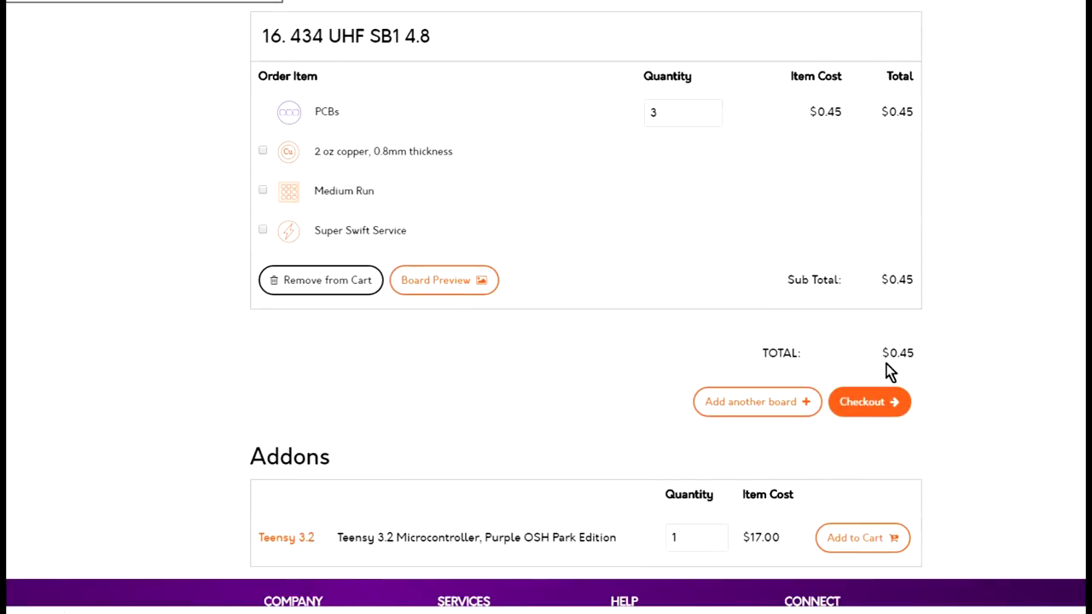
Step: Tick the 2 oz copper, 0.8mm thickness option for the 16. 434 UHF SB1 4.8 board
{"action": "left_click", "coordinate": [859, 415]}
{"action": "left_click", "coordinate": [263, 151]}
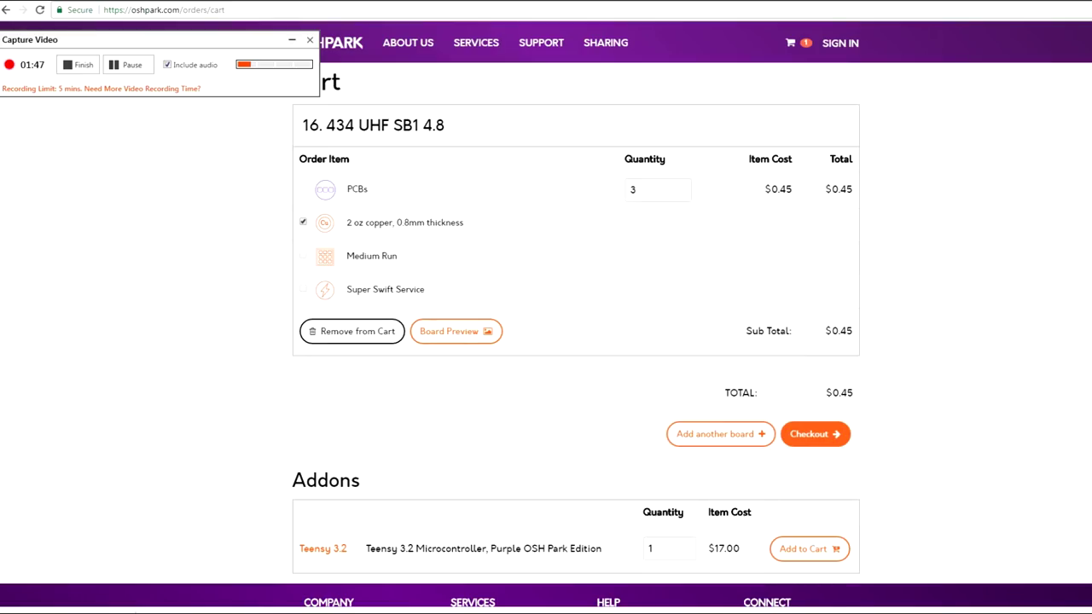
Step: Preview the BOM.xlsx parts list in Google Drive, then return to the Digi-Key home page
{"action": "key", "text": "ctrl+Tab"}
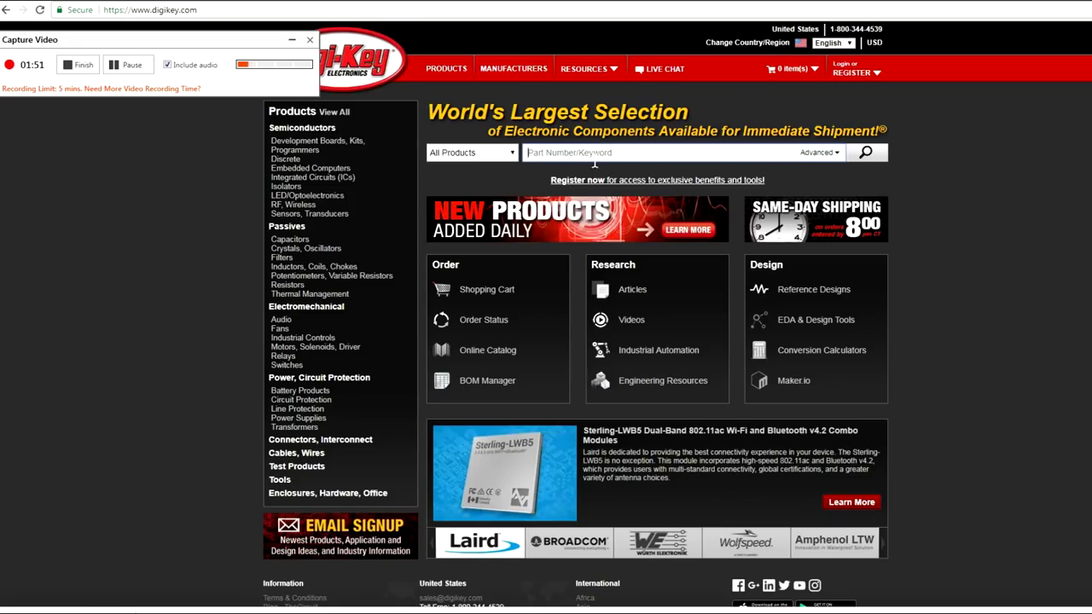
{"action": "key", "text": "ctrl+Tab"}
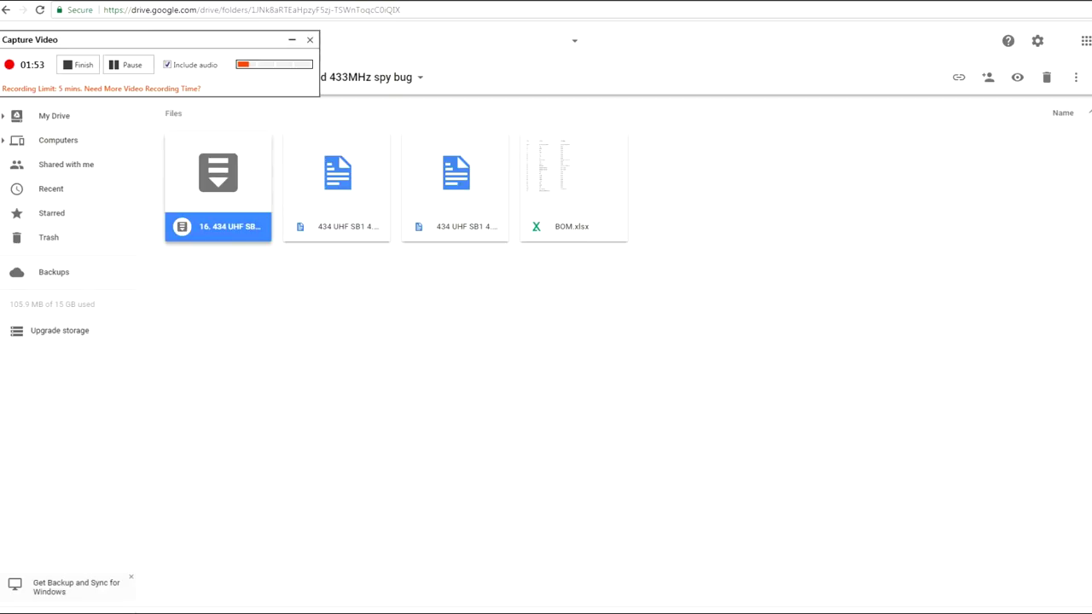
{"action": "left_click", "coordinate": [585, 189]}
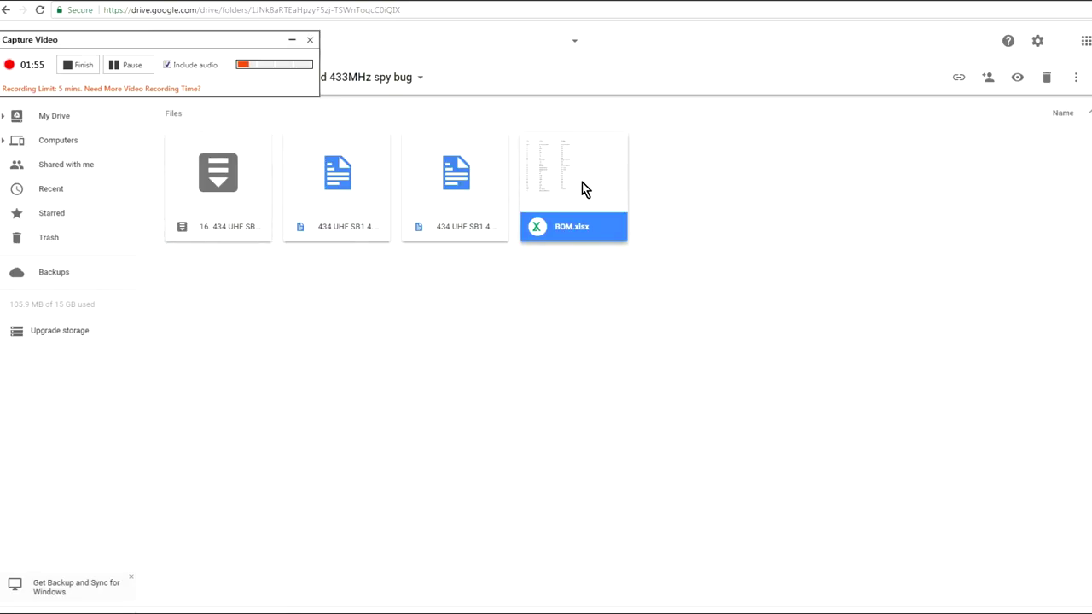
{"action": "double_click", "coordinate": [585, 189]}
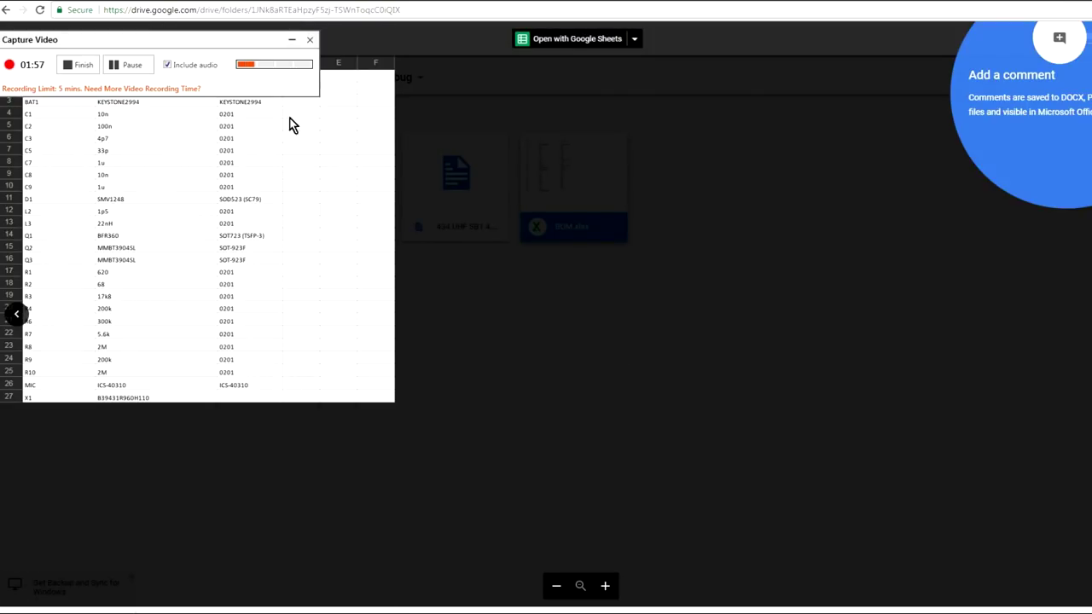
{"action": "left_click_drag", "start_coordinate": [201, 37], "coordinate": [828, 157]}
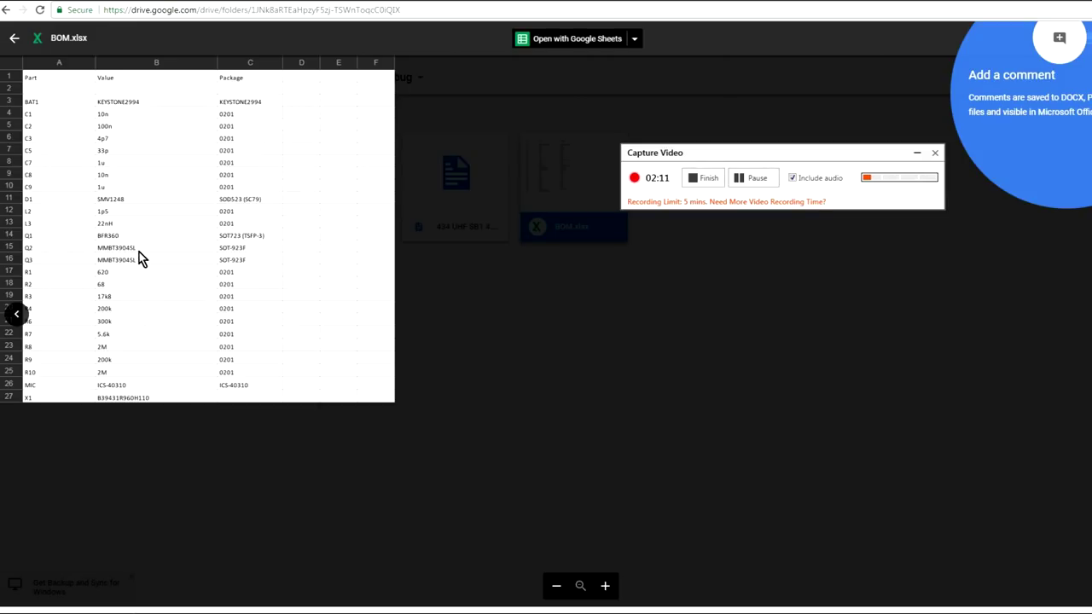
{"action": "key", "text": "ctrl+Tab"}
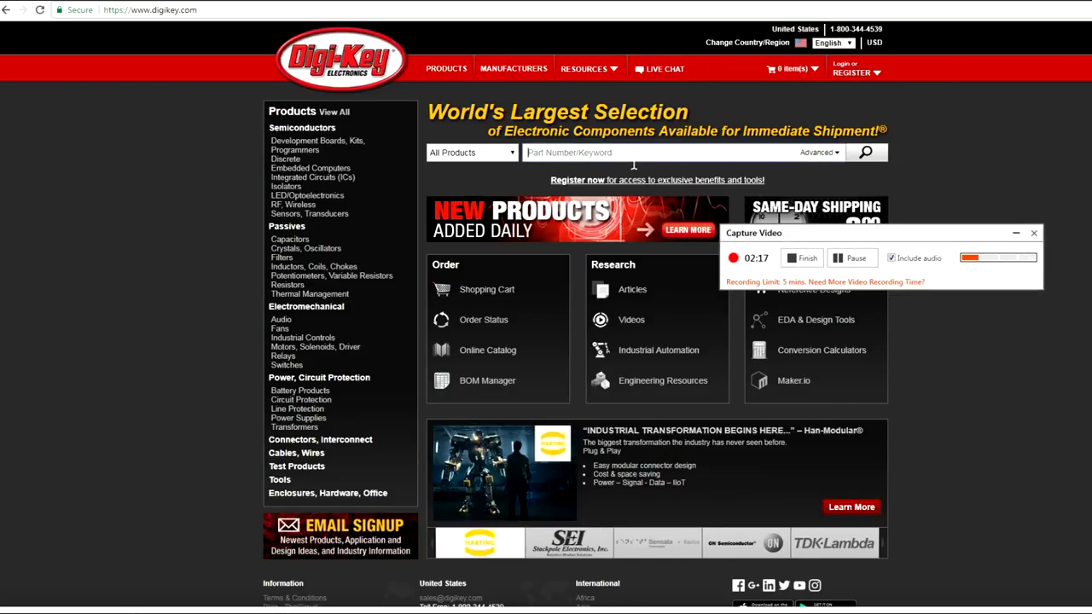
Step: Search Digi-Key for mmbt3904sl, filtered to in-stock Cut Tape and Tape & Reel packaging
{"action": "type", "text": "mbt"}
{"action": "type", "text": "3904sl"}
{"action": "key", "text": "Return"}
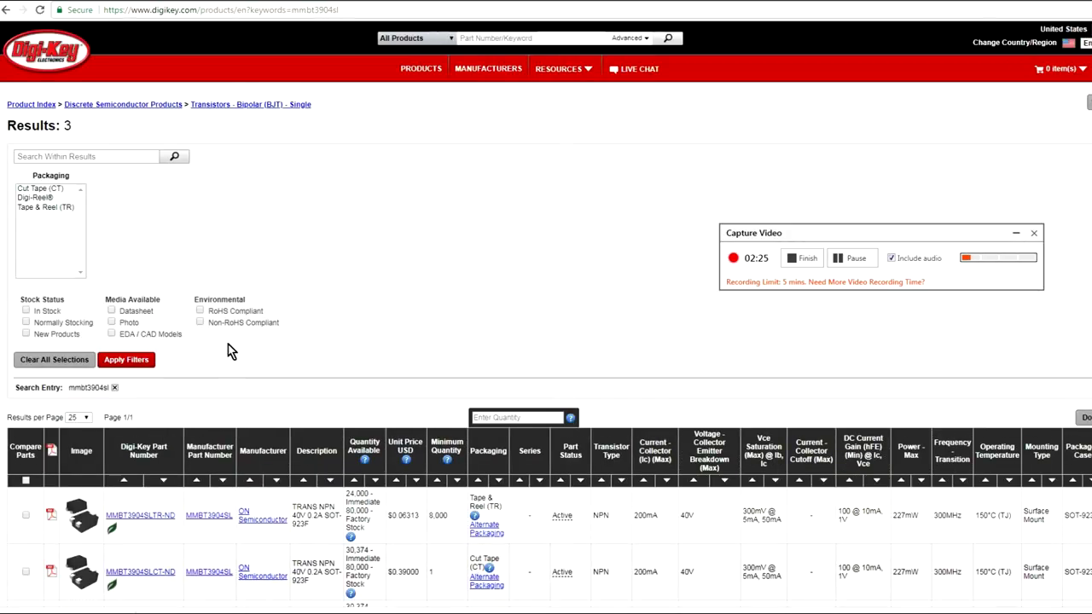
{"action": "scroll", "coordinate": [230, 350], "scroll_direction": "down", "scroll_amount": 1}
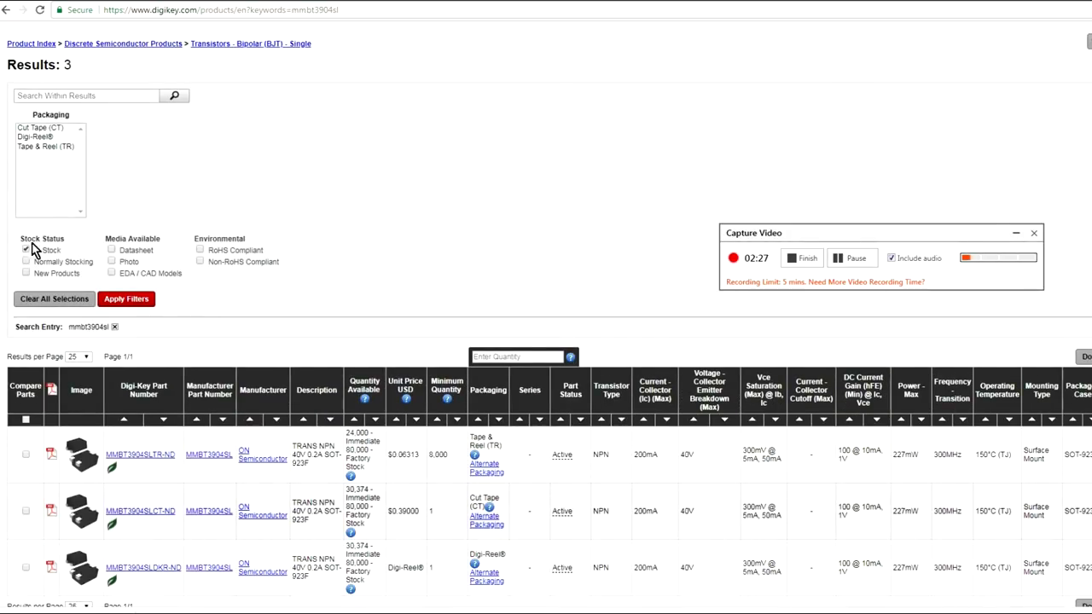
{"action": "left_click", "coordinate": [42, 128]}
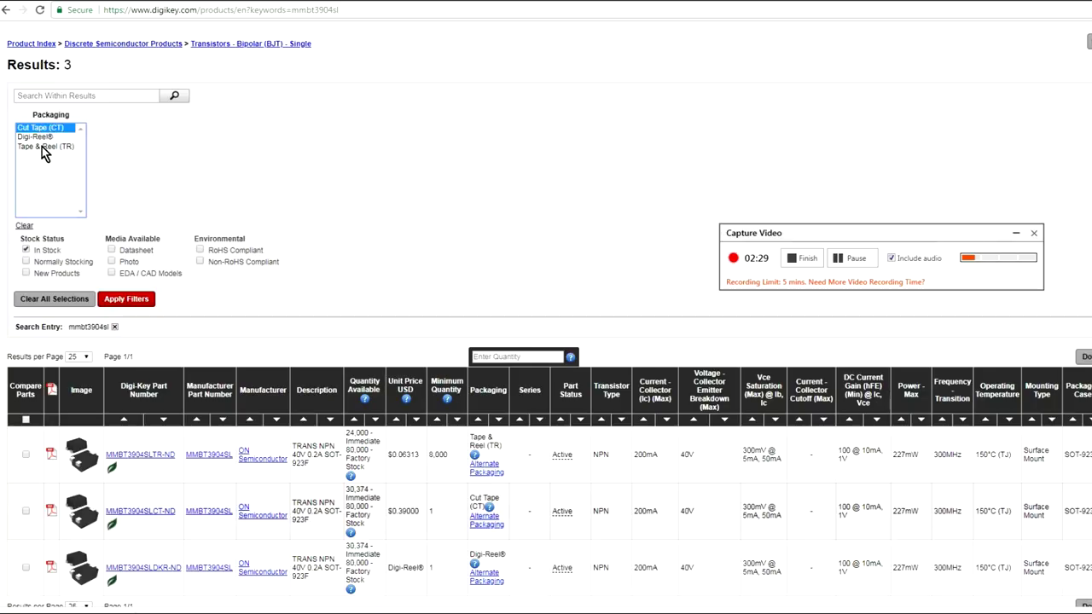
{"action": "left_click", "coordinate": [45, 147], "text": "shift"}
{"action": "left_click", "coordinate": [128, 302]}
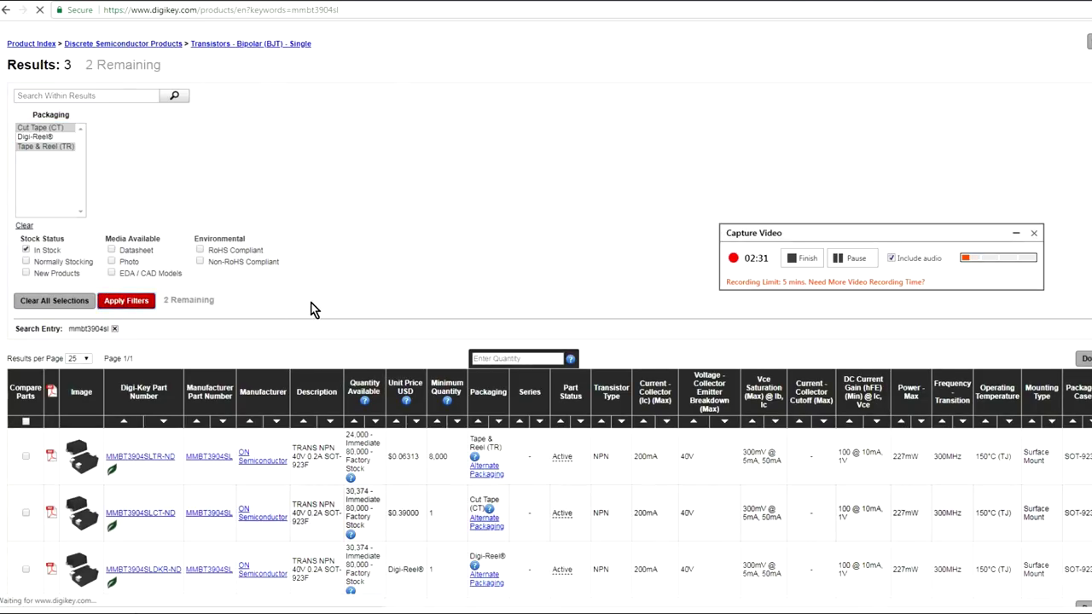
Step: Set the quantity to 1 and open the MMBT3904SLCT-ND cut tape listing
{"action": "scroll", "coordinate": [314, 324], "scroll_direction": "down", "scroll_amount": 2}
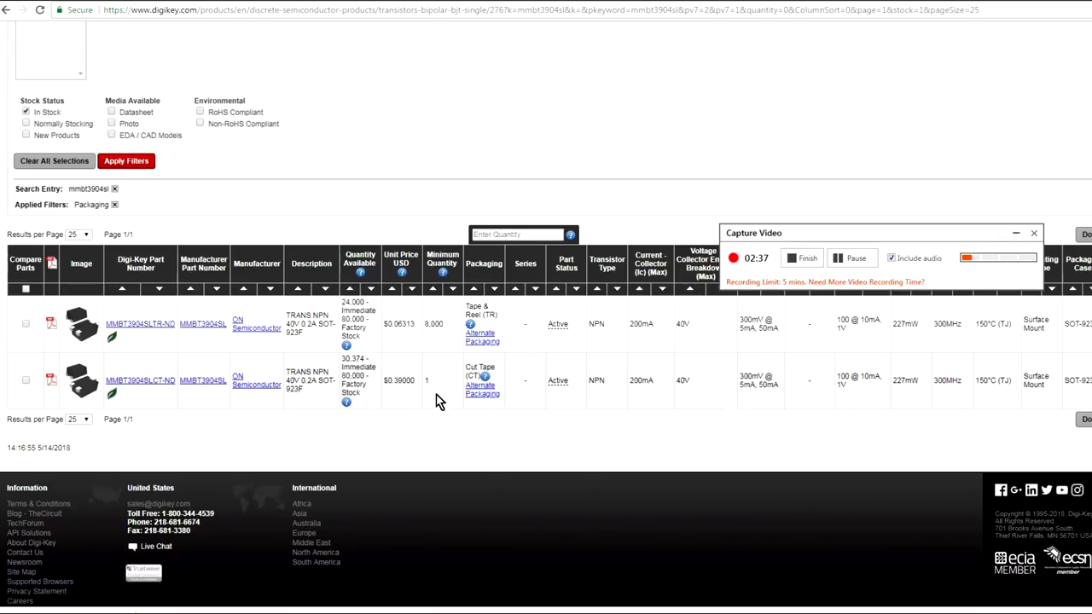
{"action": "left_click", "coordinate": [509, 236]}
{"action": "type", "text": "1"}
{"action": "key", "text": "Return"}
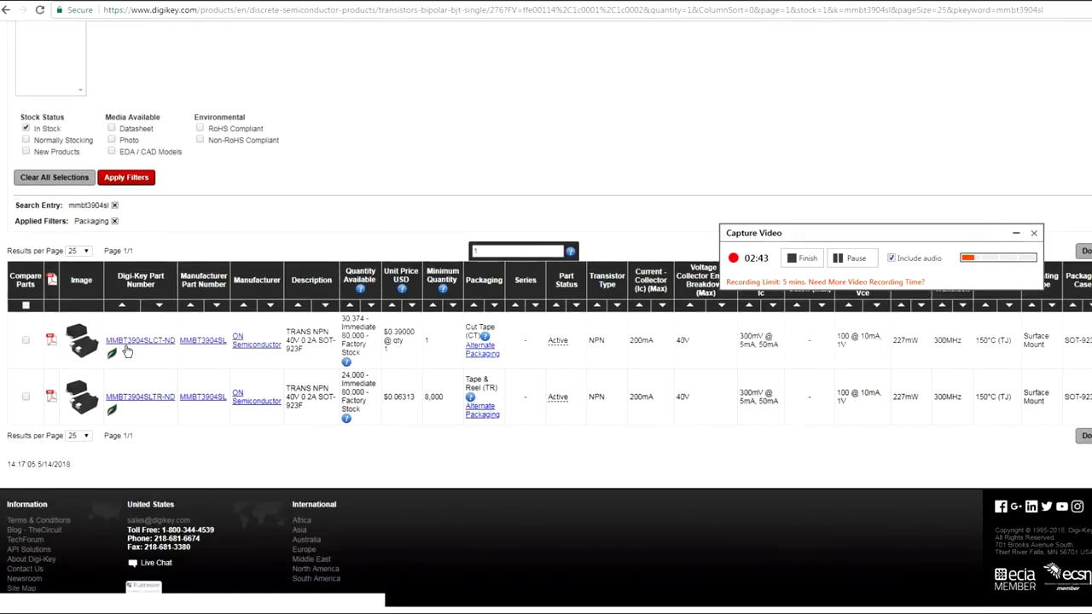
{"action": "left_click", "coordinate": [125, 346]}
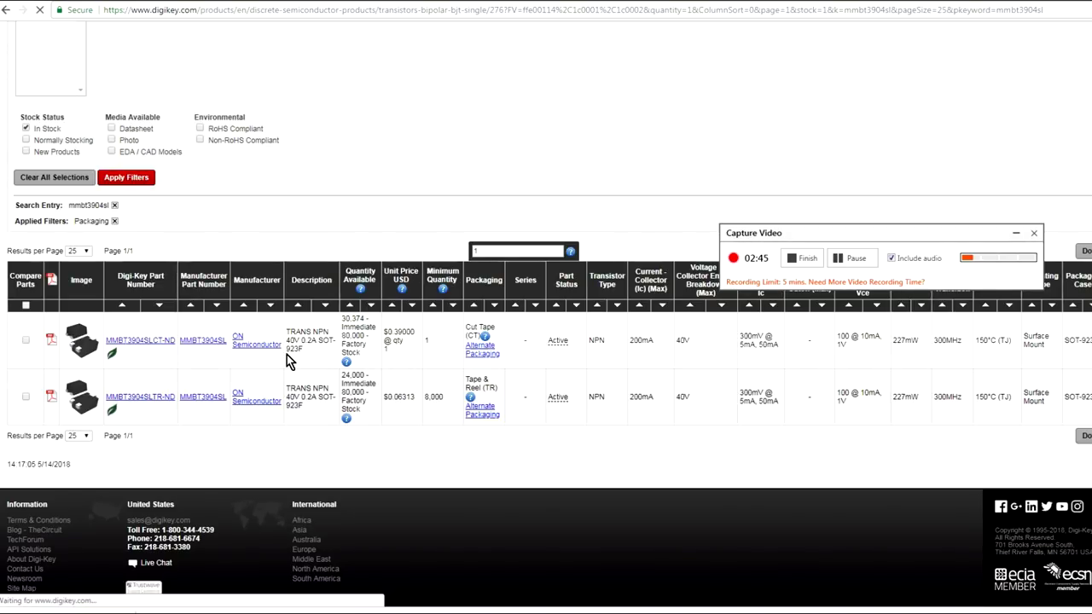